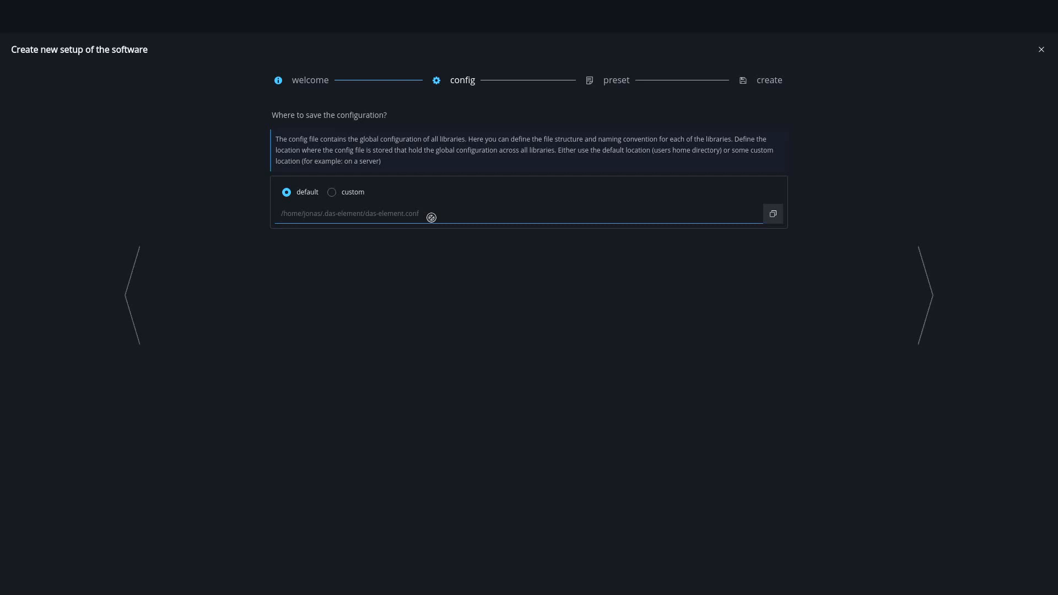
Step: Set a custom configuration location of /mnt/server/library/das-element.conf and proceed to the preset choice
{"action": "left_click", "coordinate": [332, 193]}
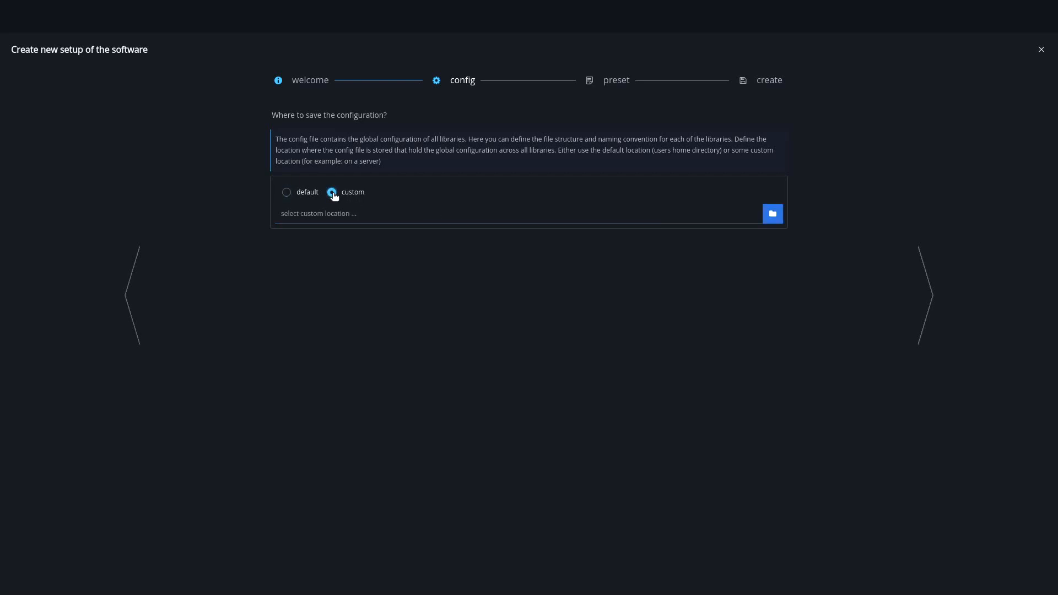
{"action": "left_click", "coordinate": [377, 211]}
{"action": "type", "text": "/mnt/server/library/das-element.conf"}
{"action": "left_click_drag", "start_coordinate": [419, 211], "coordinate": [262, 215]}
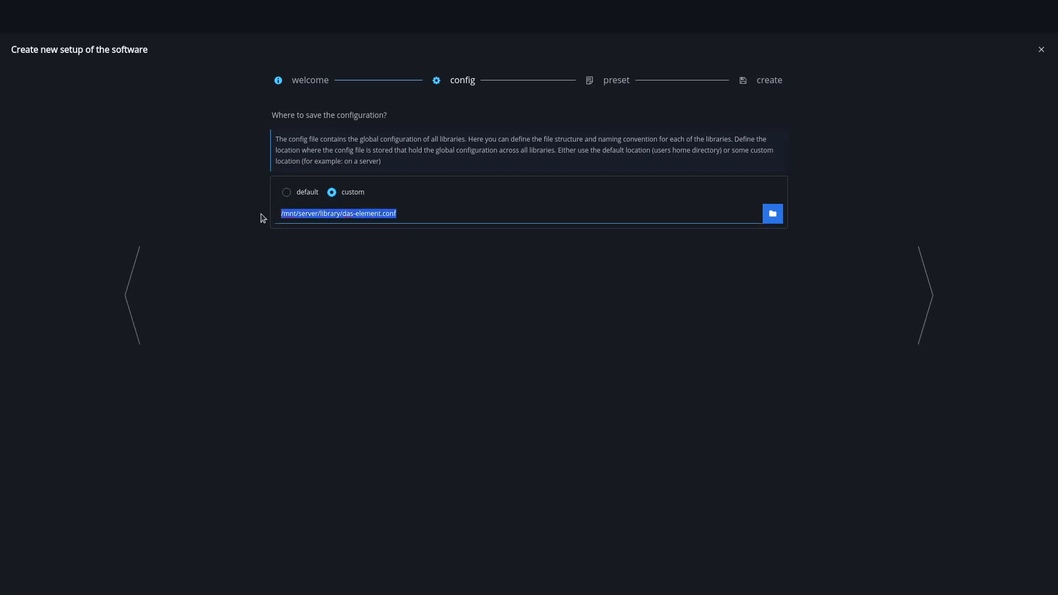
{"action": "left_click", "coordinate": [427, 214]}
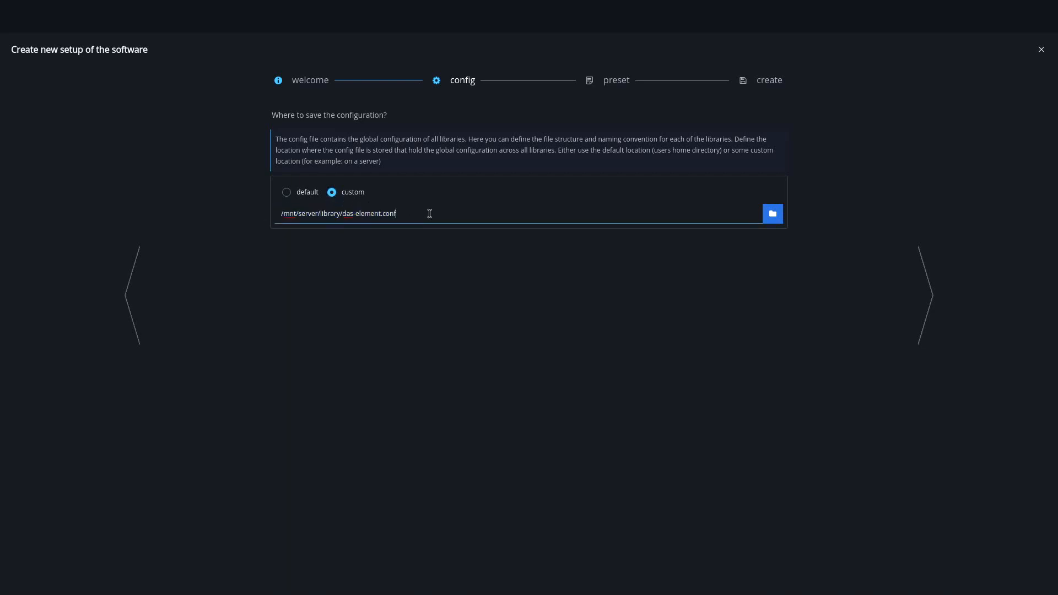
{"action": "left_click", "coordinate": [928, 298]}
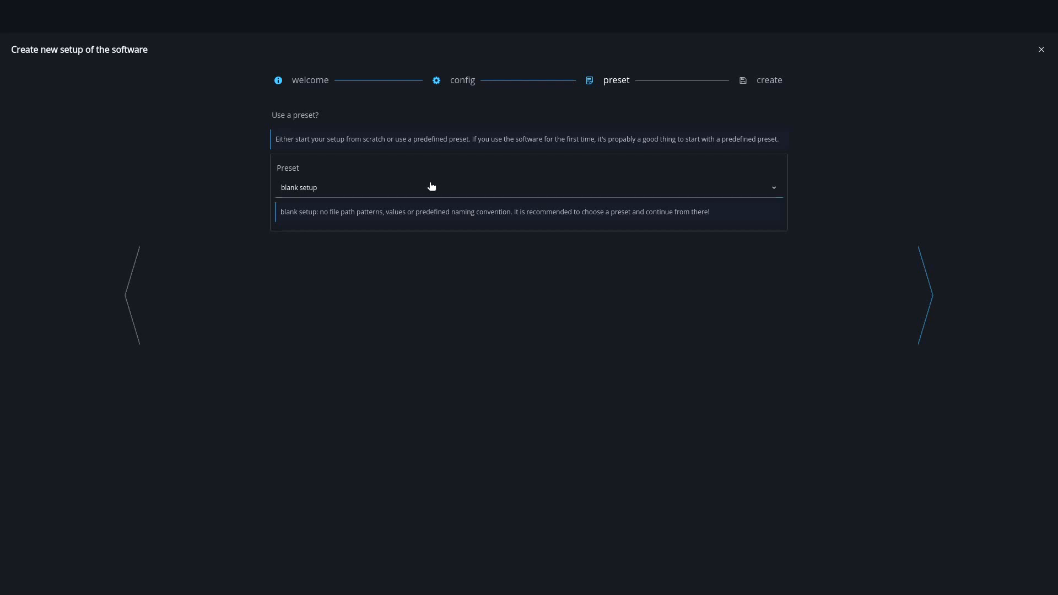
Step: Choose the VFX Element preset and create the new software setup
{"action": "left_click", "coordinate": [395, 188]}
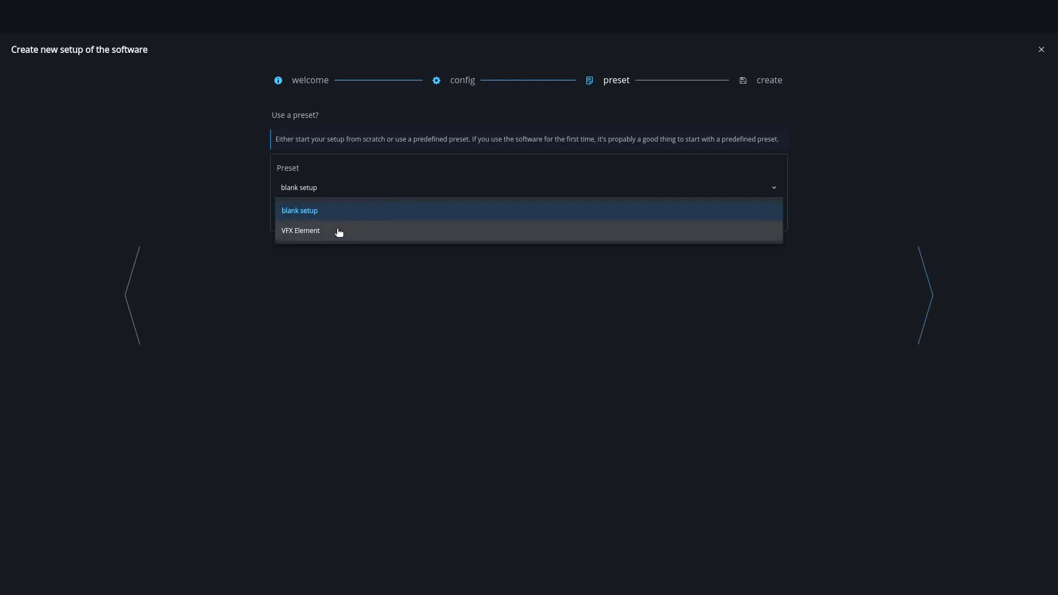
{"action": "left_click", "coordinate": [339, 232]}
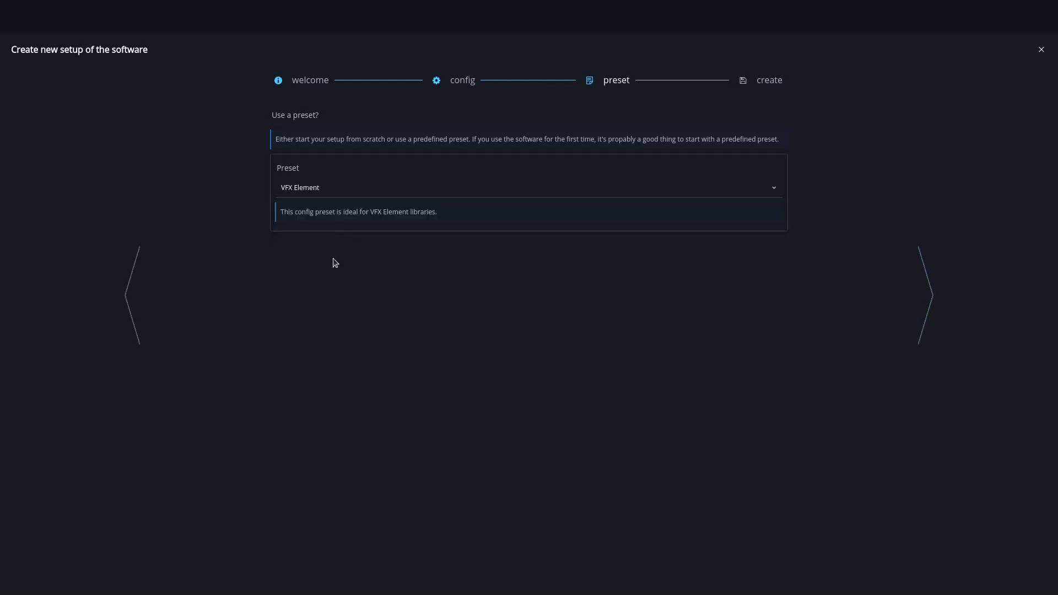
{"action": "left_click", "coordinate": [921, 298]}
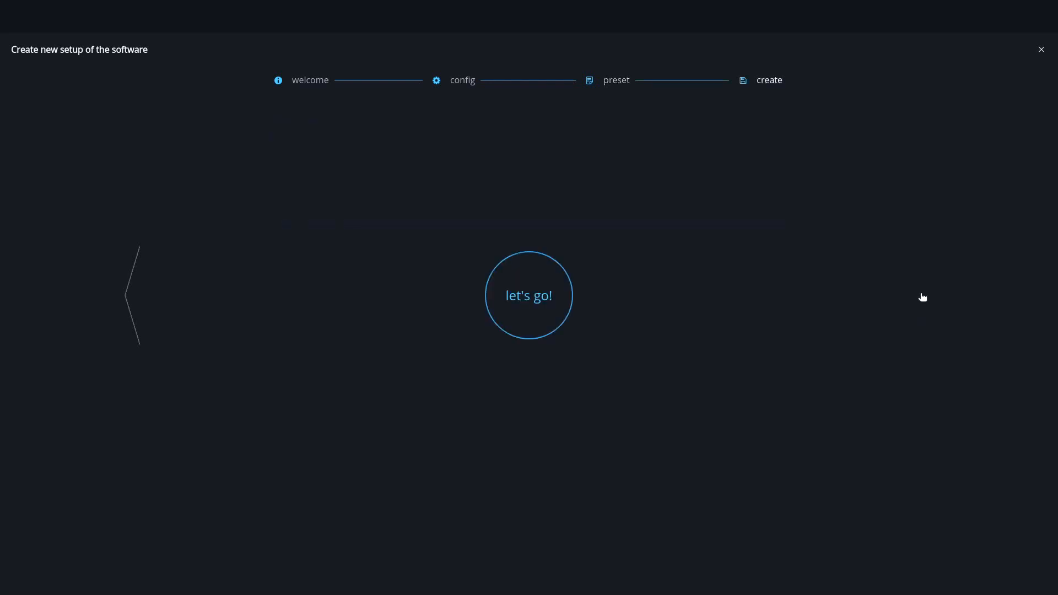
{"action": "left_click", "coordinate": [534, 322]}
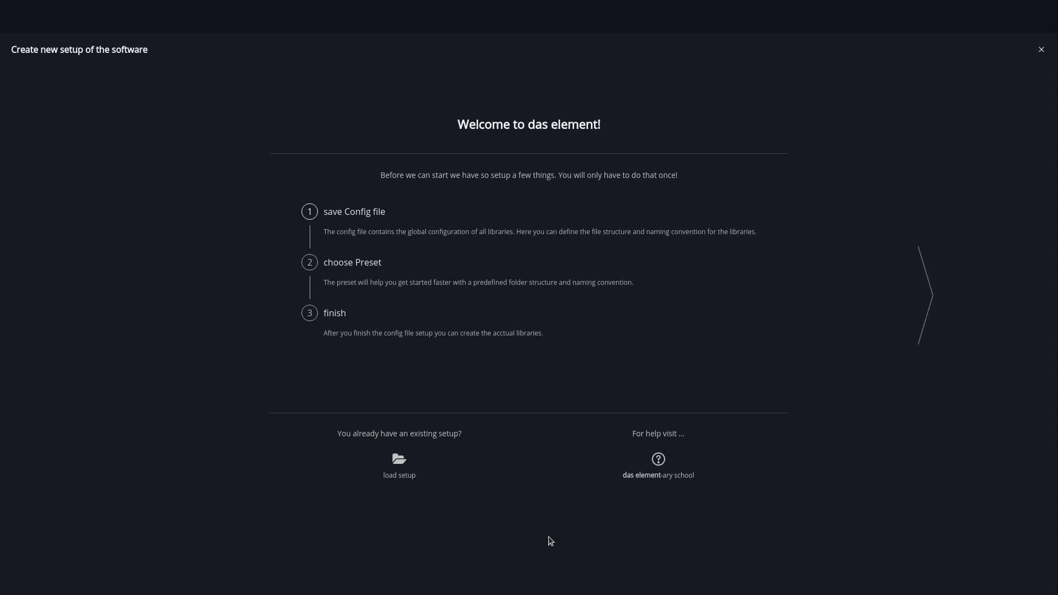
Step: Load the existing setup from das-element.conf in the /mnt/server/library folder
{"action": "left_click", "coordinate": [399, 474]}
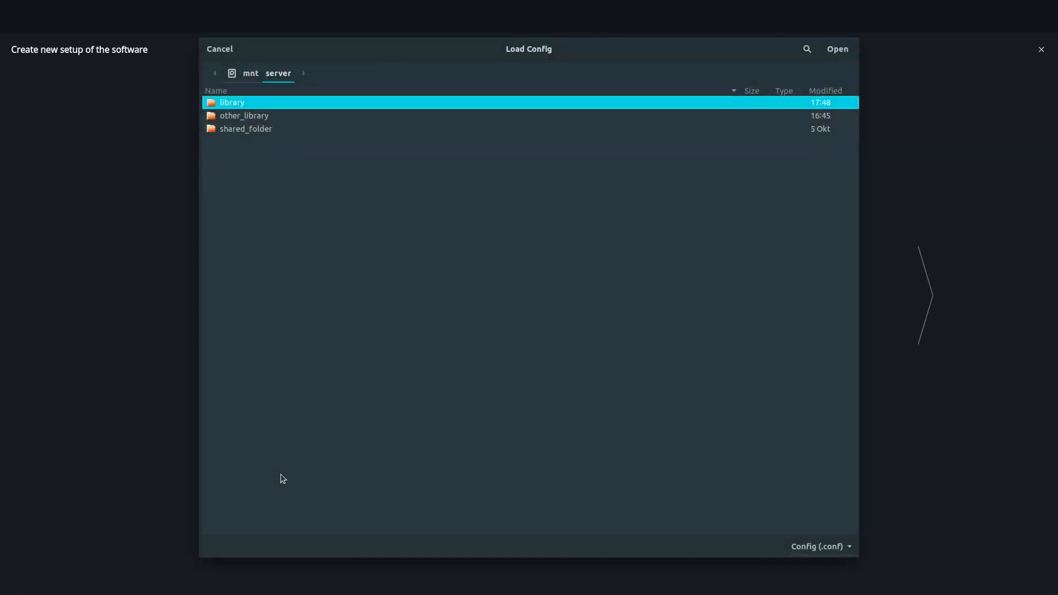
{"action": "key", "text": "Return"}
{"action": "key", "text": "Down"}
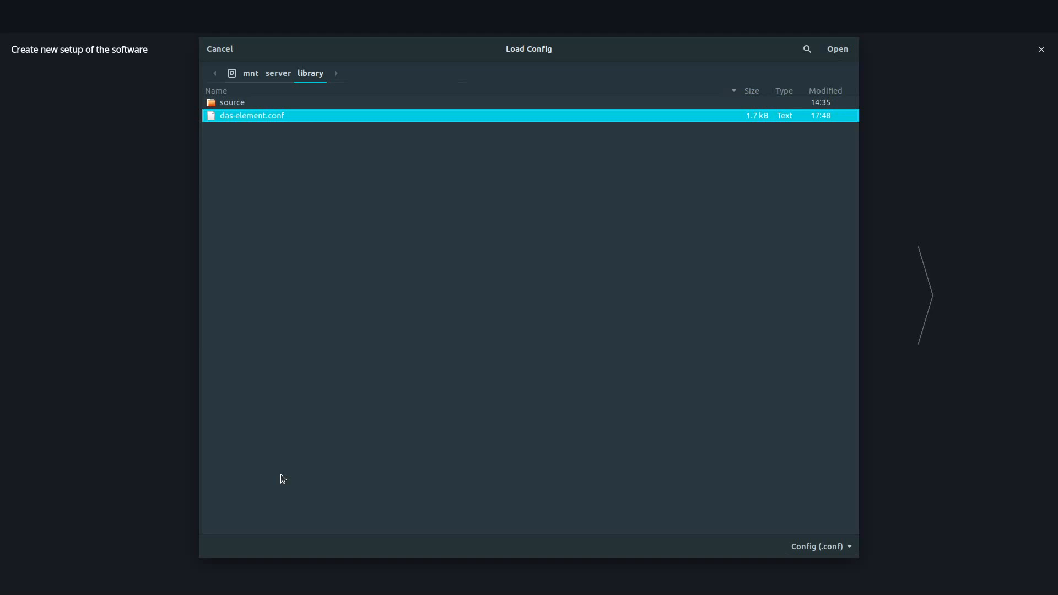
{"action": "key", "text": "Return"}
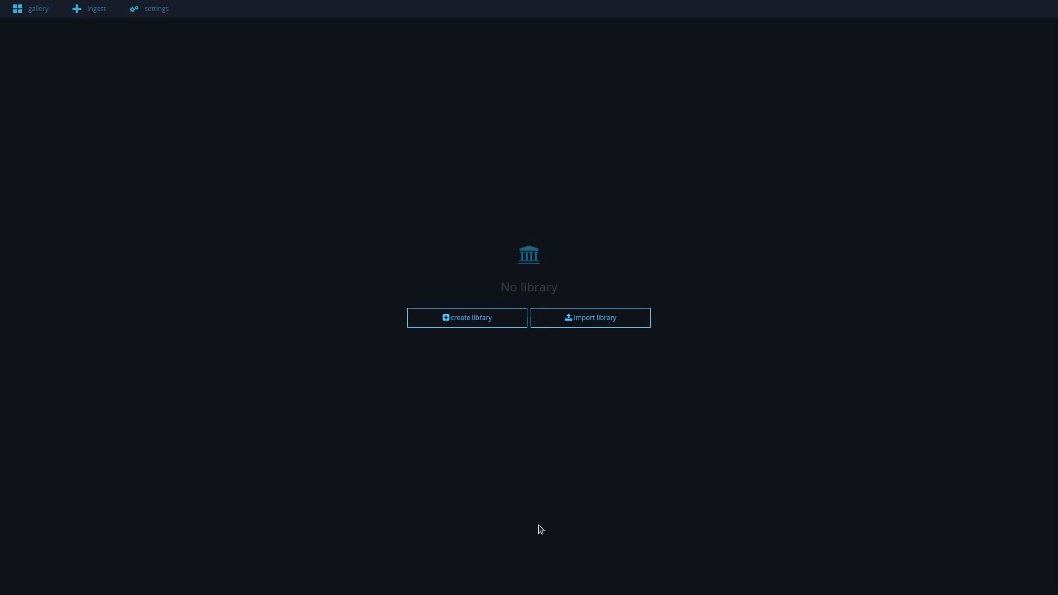
Step: Start a new library named "element library" and proceed to its root settings
{"action": "left_click", "coordinate": [459, 326]}
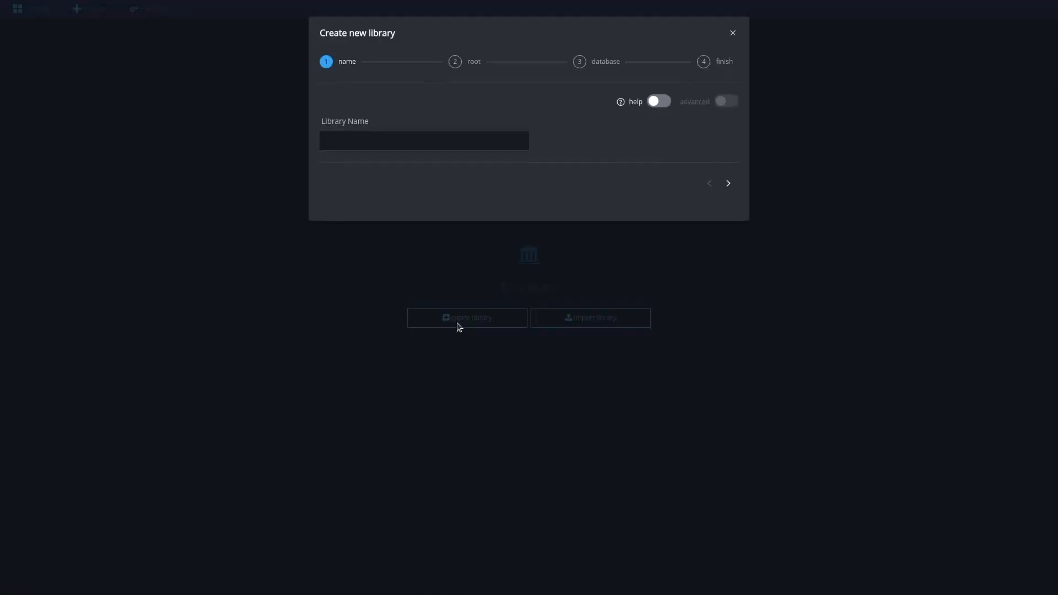
{"action": "left_click", "coordinate": [380, 139]}
{"action": "type", "text": "element library"}
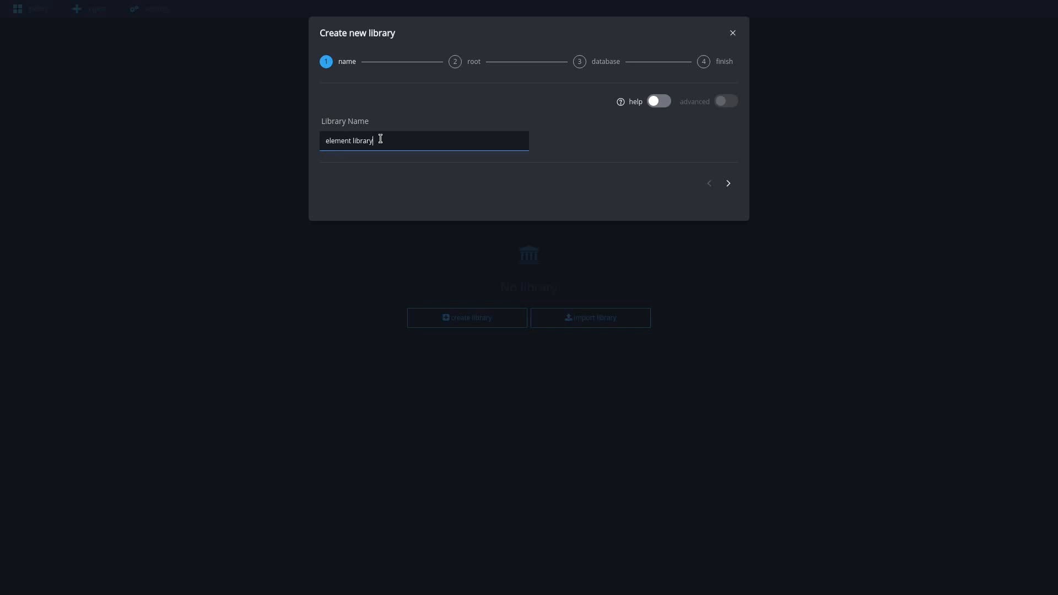
{"action": "left_click", "coordinate": [729, 184]}
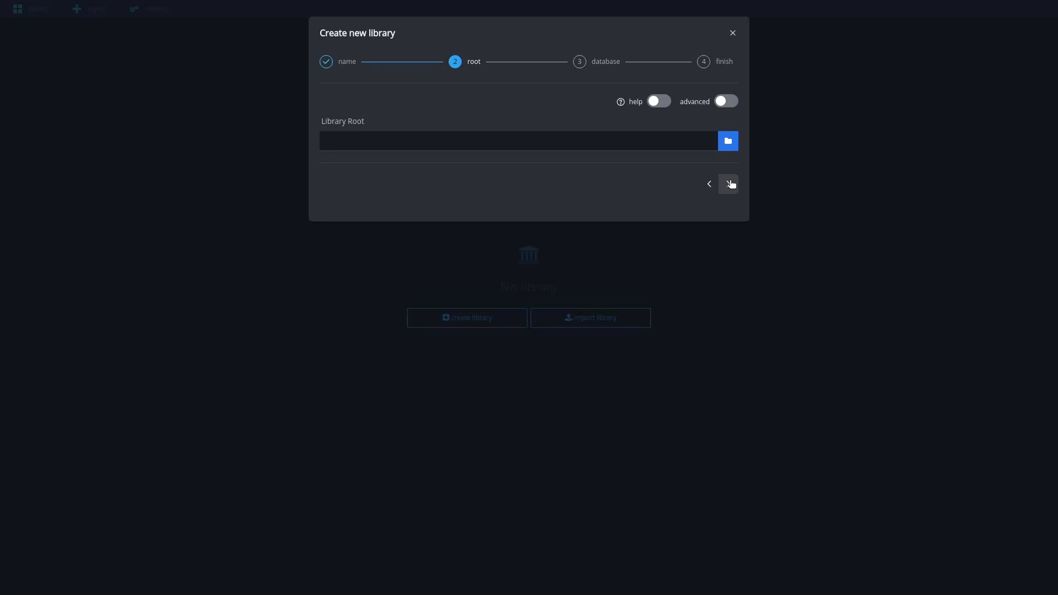
Step: Set the library root to /mnt/server/library and inspect the Linux library file path in the advanced options
{"action": "left_click", "coordinate": [572, 141]}
{"action": "type", "text": "/mnt/server/library"}
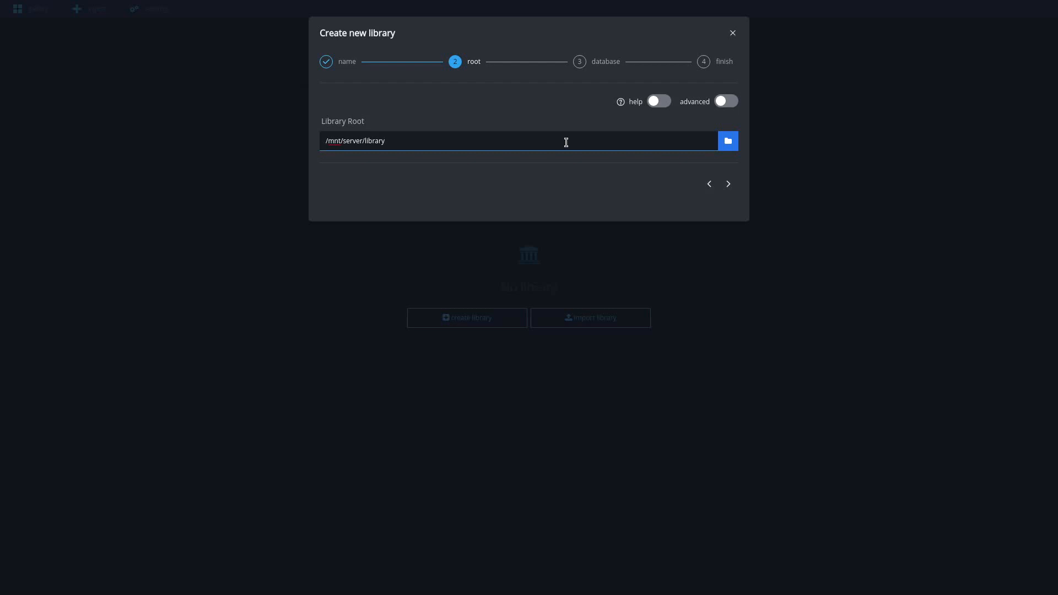
{"action": "left_click", "coordinate": [722, 102]}
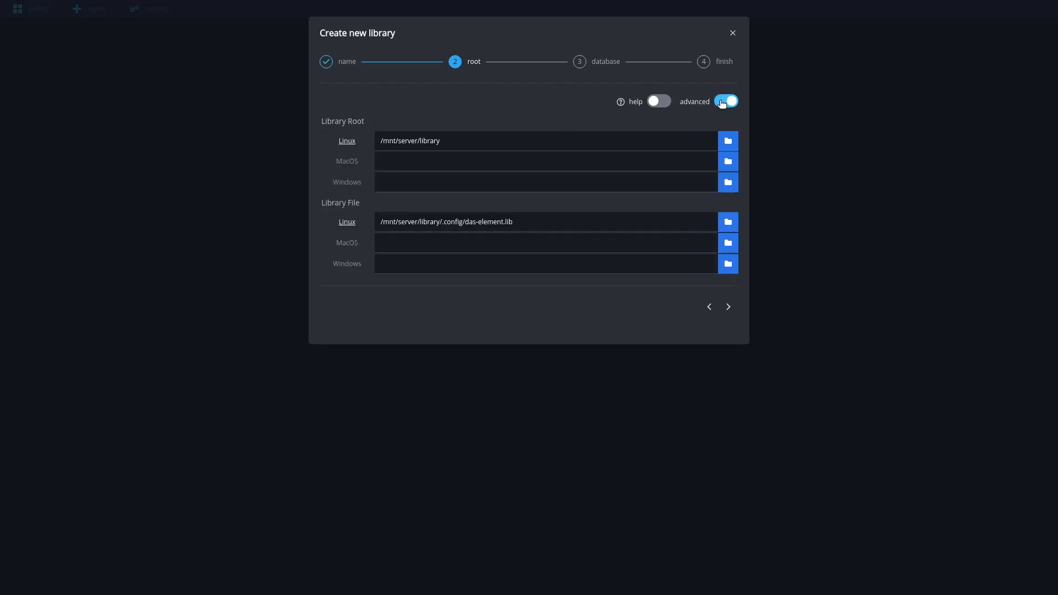
{"action": "left_click", "coordinate": [453, 222]}
{"action": "left_click_drag", "start_coordinate": [442, 222], "coordinate": [526, 222]}
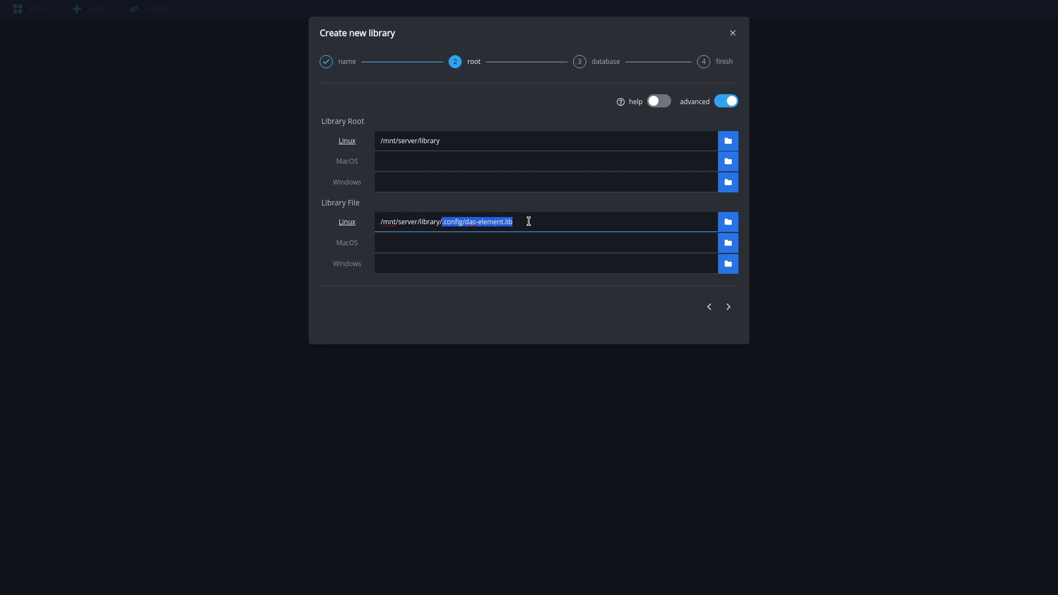
{"action": "left_click", "coordinate": [528, 221]}
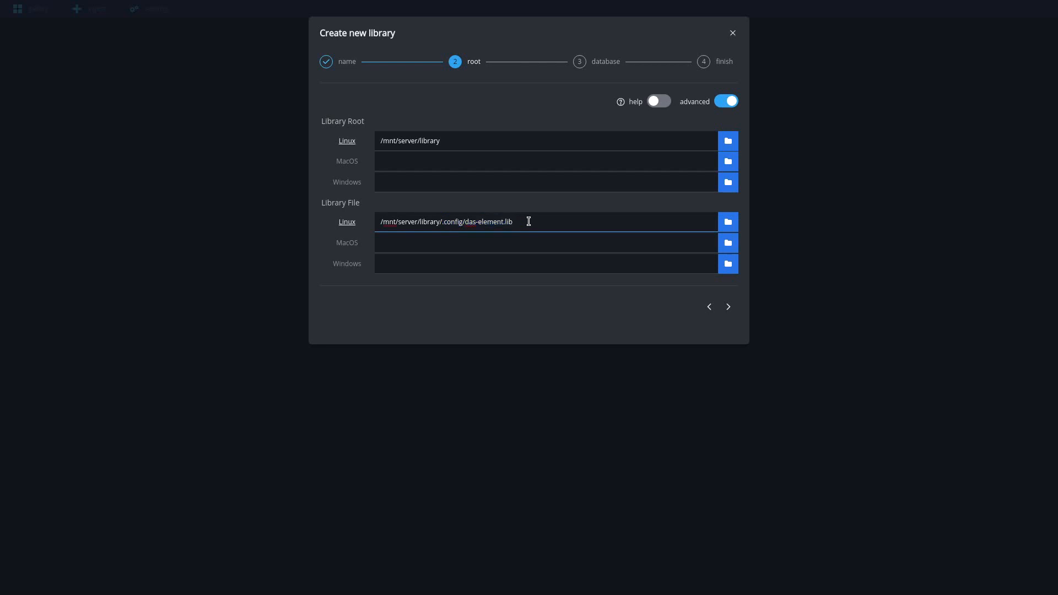
Step: Set the Windows library root to E:/library, hide the advanced options and proceed to the database settings
{"action": "left_click", "coordinate": [468, 182]}
{"action": "type", "text": "E:/library"}
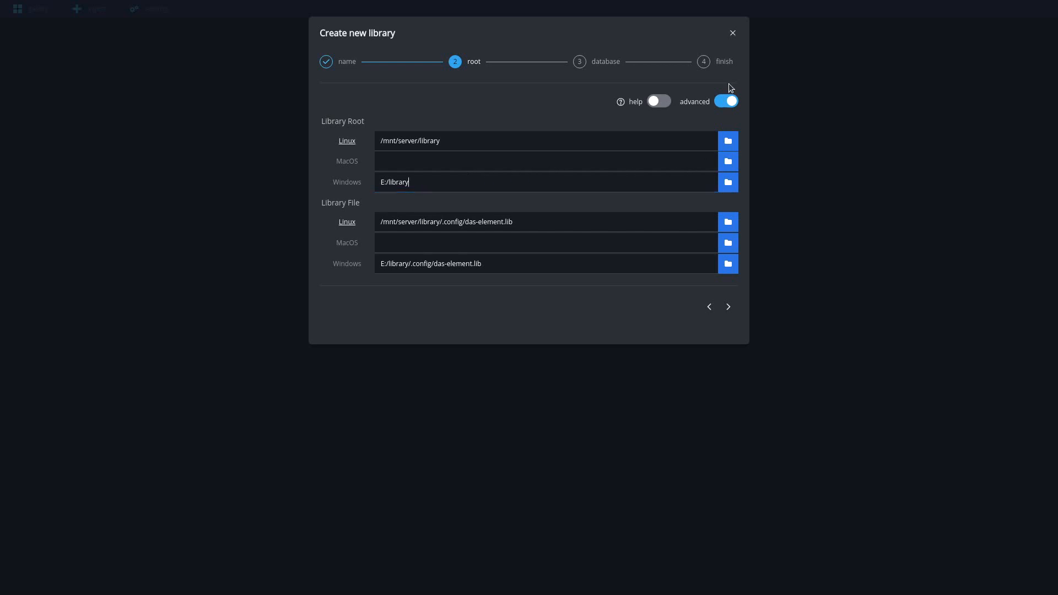
{"action": "left_click", "coordinate": [725, 103]}
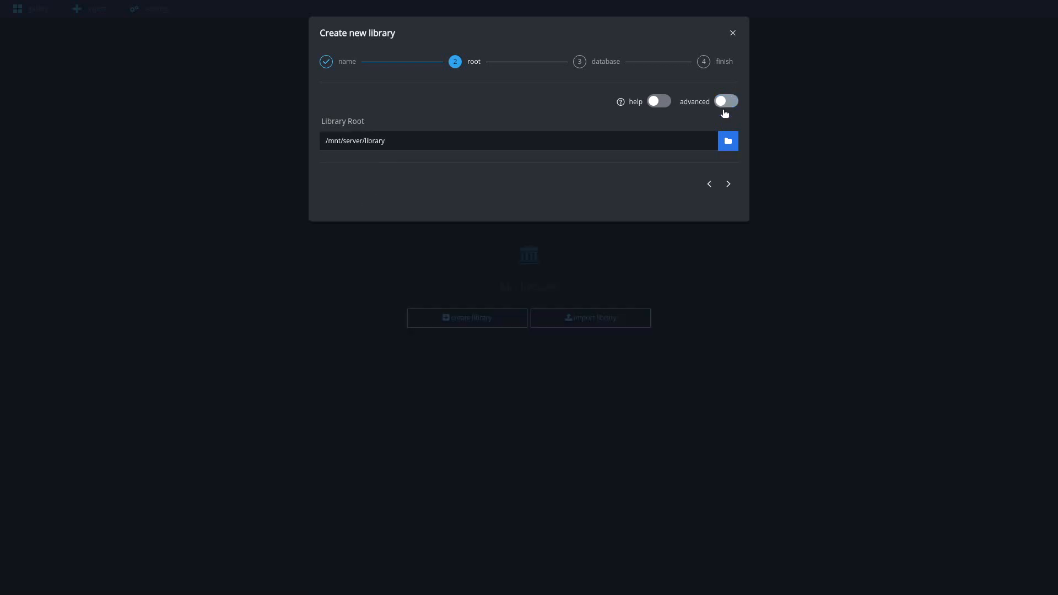
{"action": "left_click", "coordinate": [729, 185]}
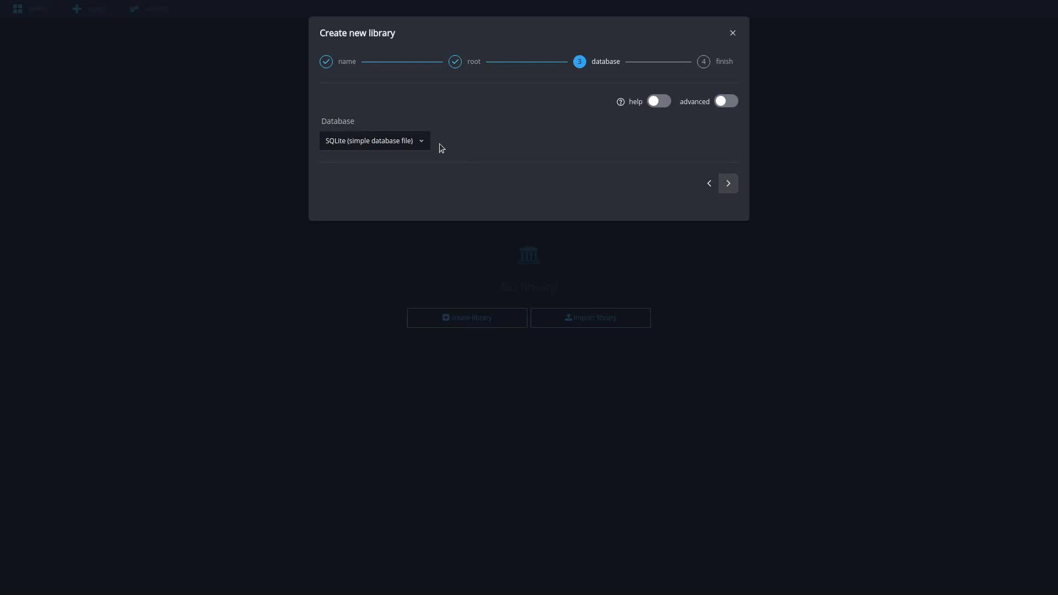
Step: Examine the Postgres connection settings and the SQLite database file paths for Linux and Windows
{"action": "left_click", "coordinate": [409, 144]}
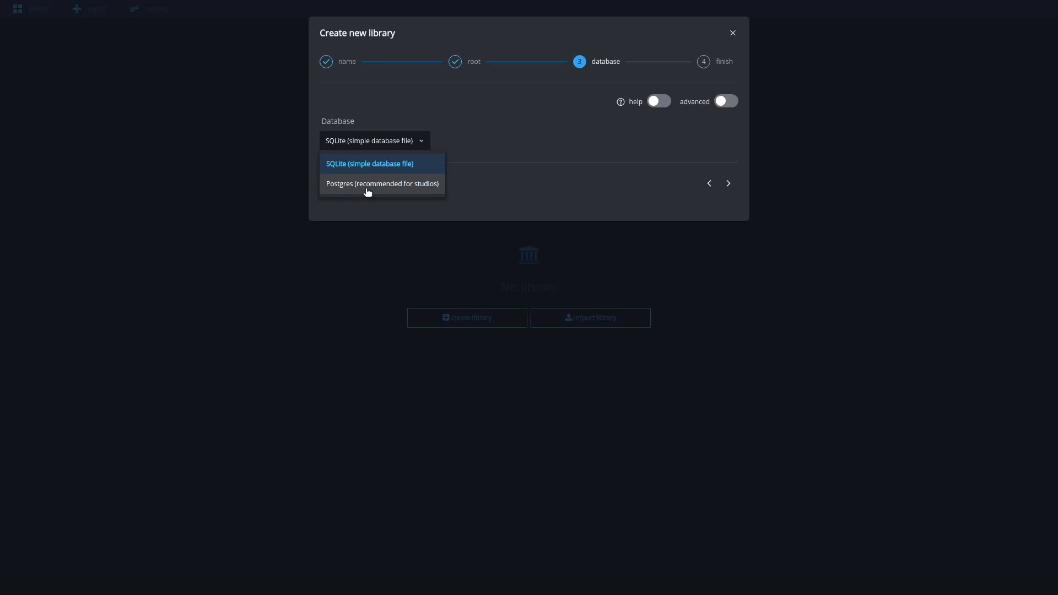
{"action": "left_click", "coordinate": [367, 185]}
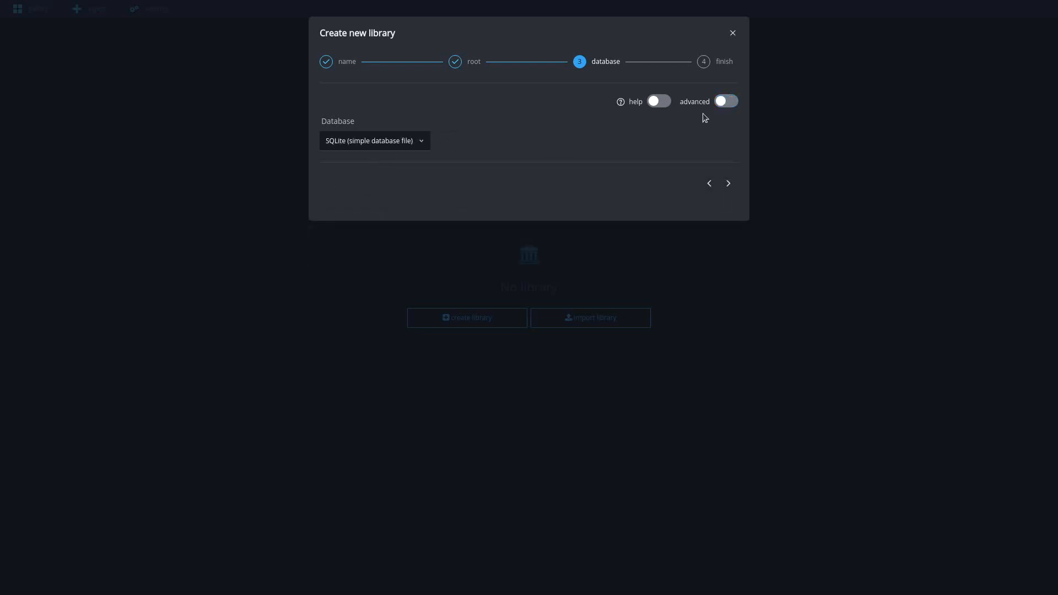
{"action": "left_click", "coordinate": [726, 103]}
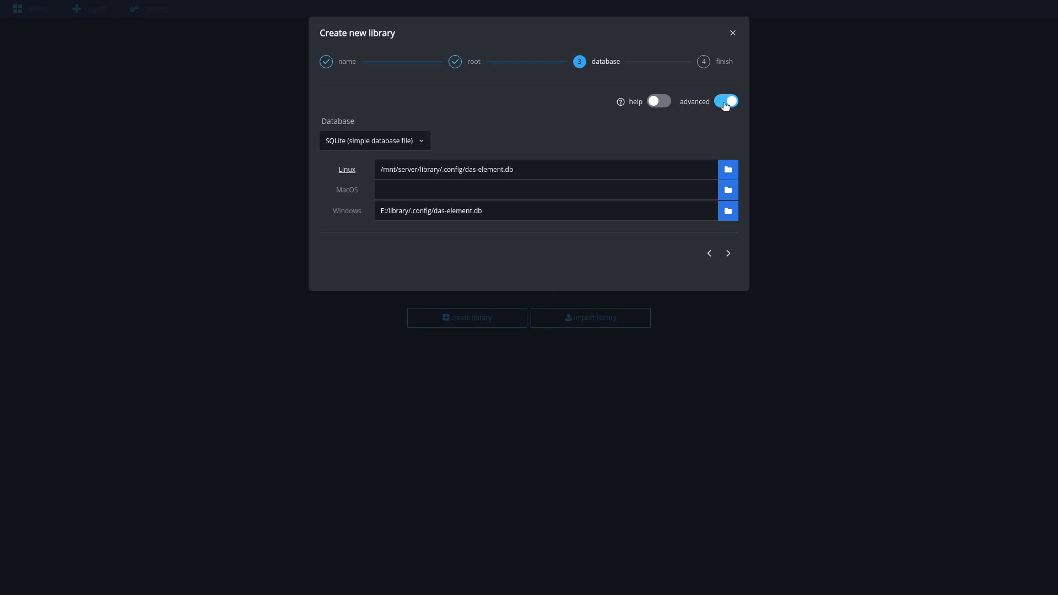
{"action": "left_click", "coordinate": [527, 170]}
{"action": "left_click_drag", "start_coordinate": [526, 170], "coordinate": [443, 177]}
{"action": "left_click_drag", "start_coordinate": [494, 210], "coordinate": [411, 218]}
{"action": "left_click", "coordinate": [408, 122]}
{"action": "left_click", "coordinate": [728, 101]}
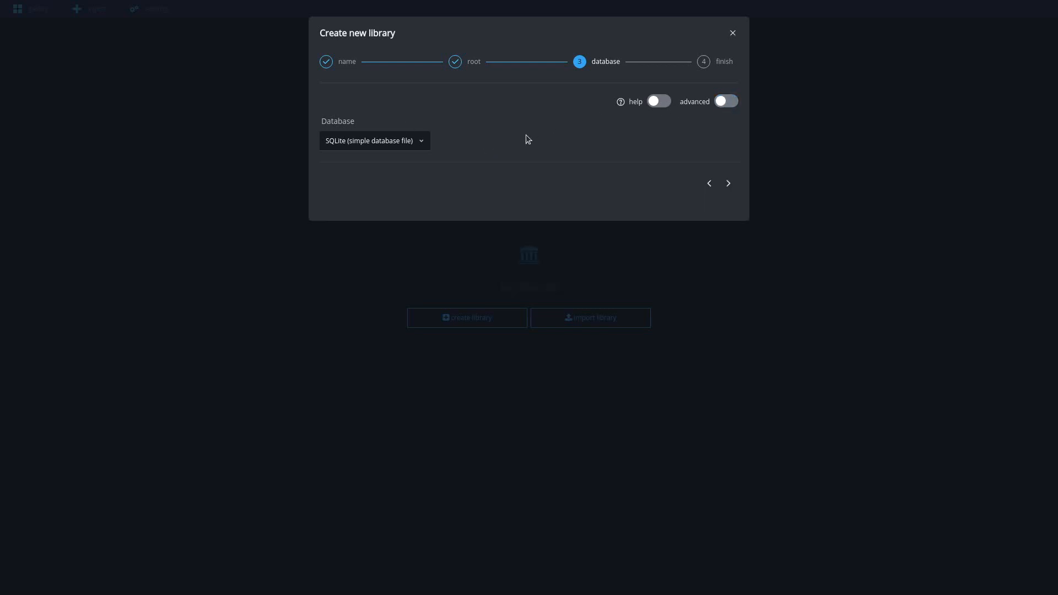
Step: Finish the library setup with the SQLite database and create the library
{"action": "left_click", "coordinate": [727, 184]}
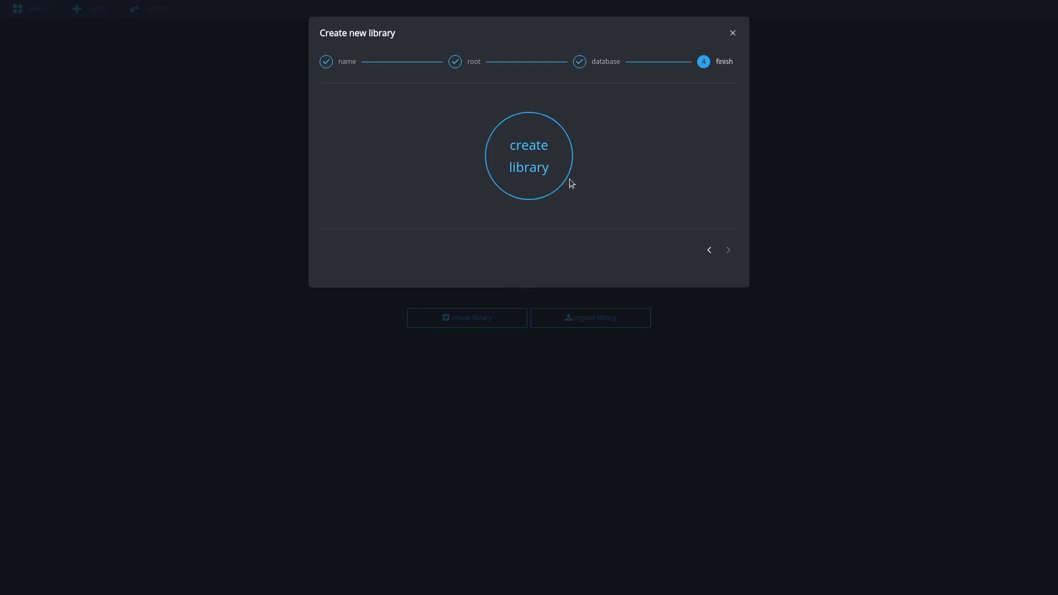
{"action": "left_click", "coordinate": [531, 188]}
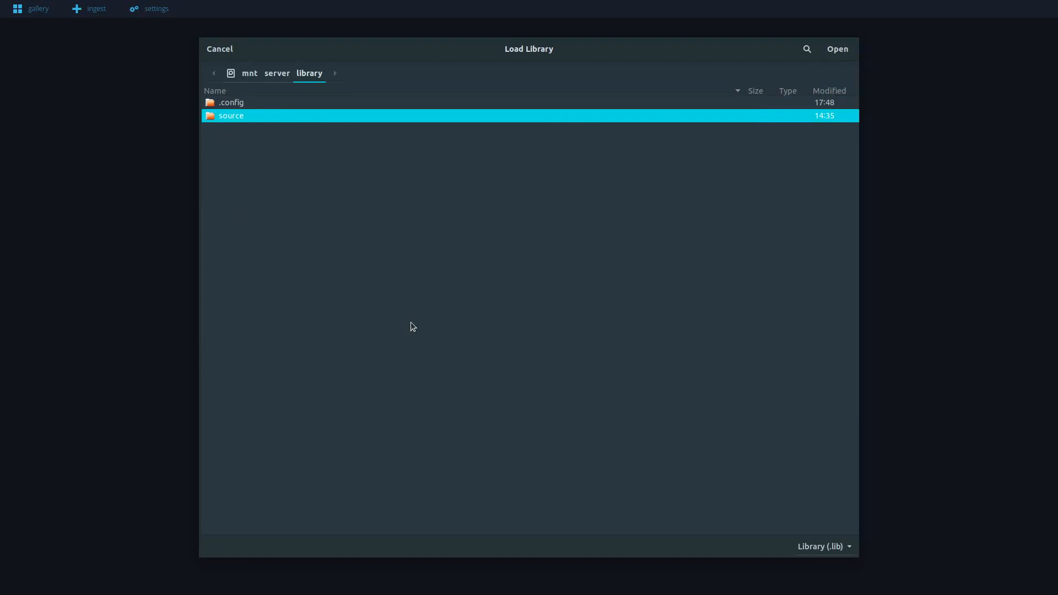
Step: Import the existing library file das-element.lib from the .config folder inside /mnt/server/library
{"action": "left_click", "coordinate": [249, 107]}
{"action": "double_click", "coordinate": [243, 105]}
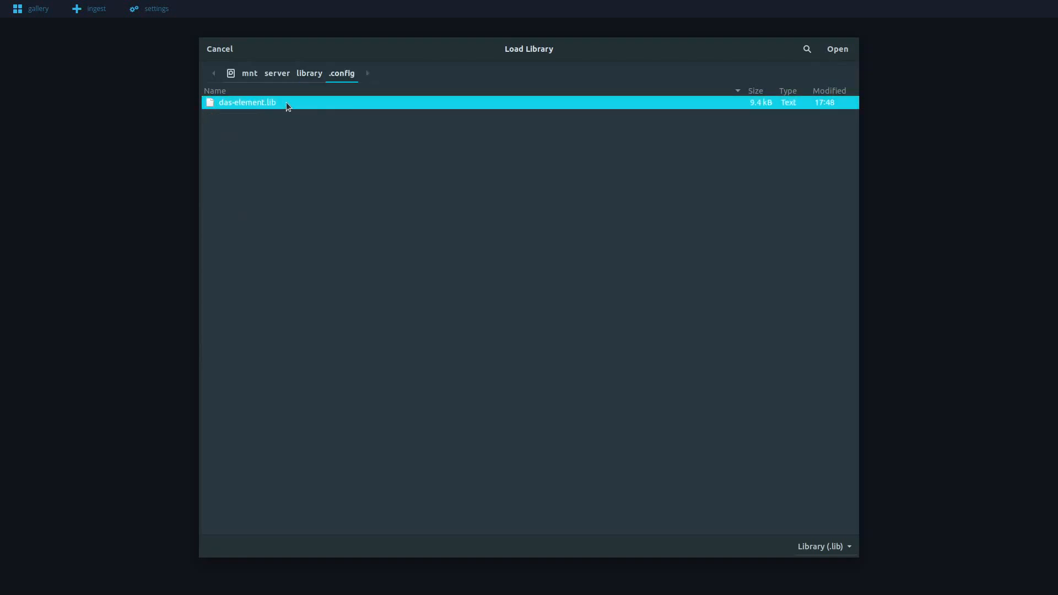
{"action": "double_click", "coordinate": [286, 103]}
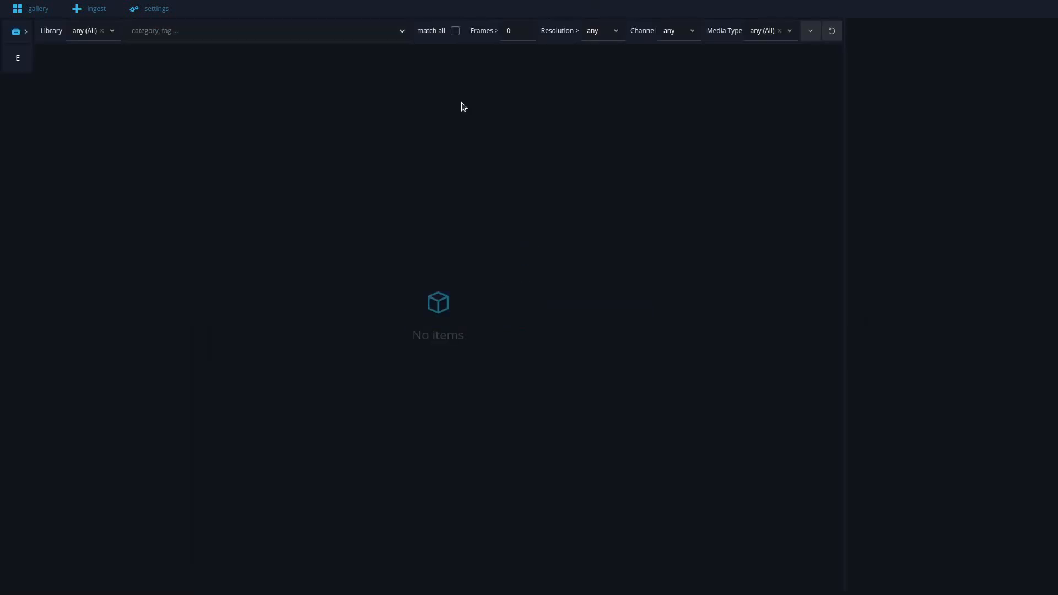